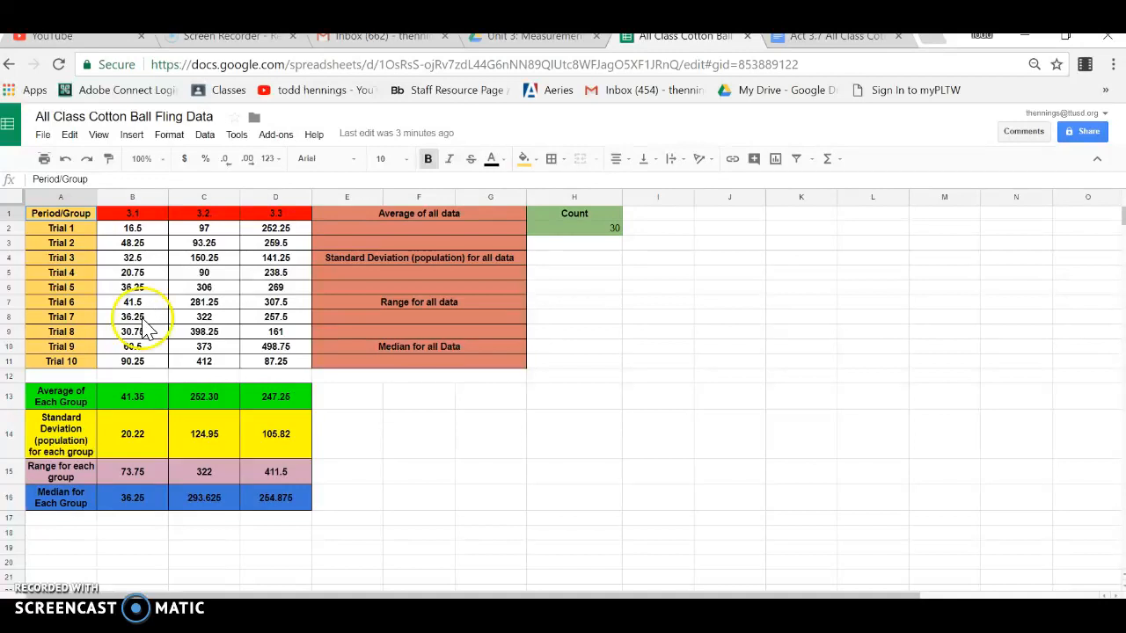
Insert a histogram chart of the group 3.1 trial data in B2:B11 and move it down below the trial rows
left_click_drag(132, 231, 144, 369)
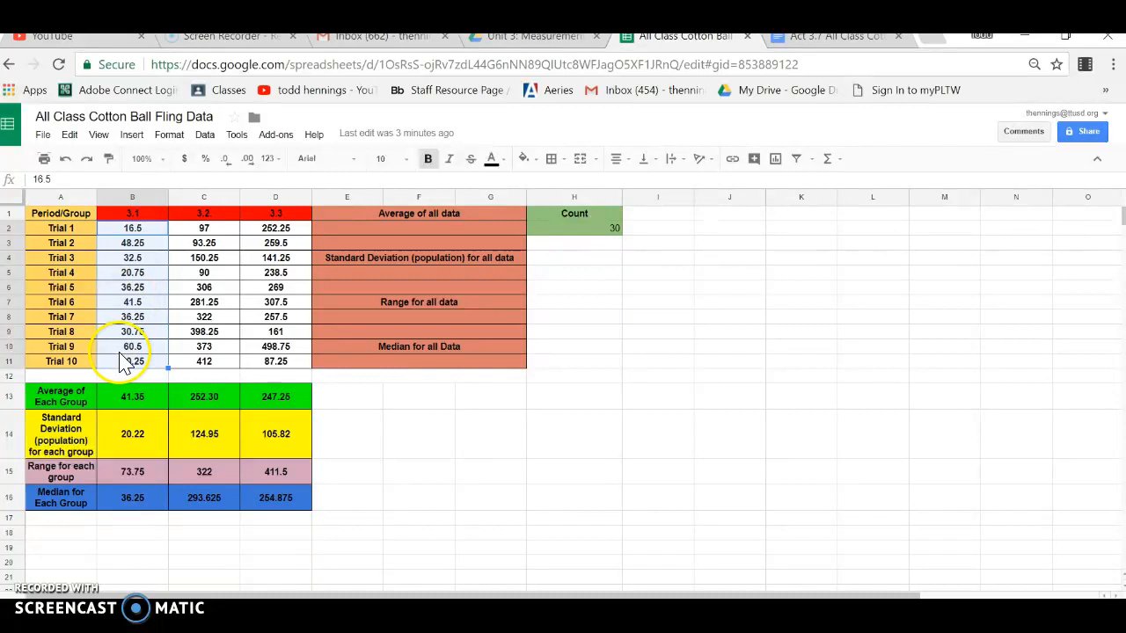
left_click(775, 159)
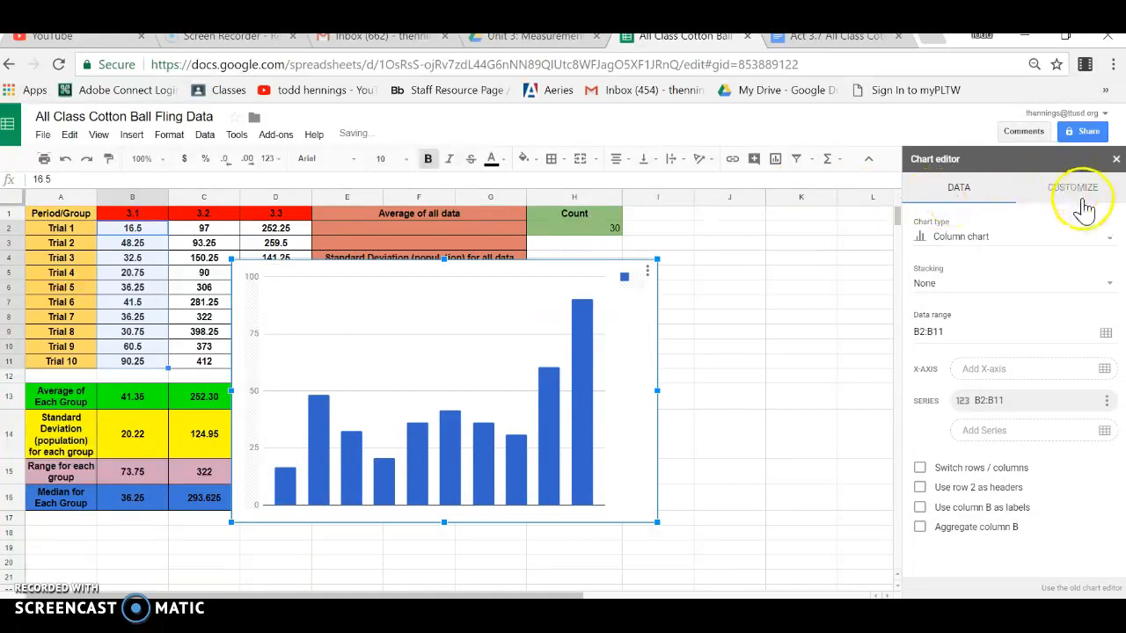
left_click(1101, 239)
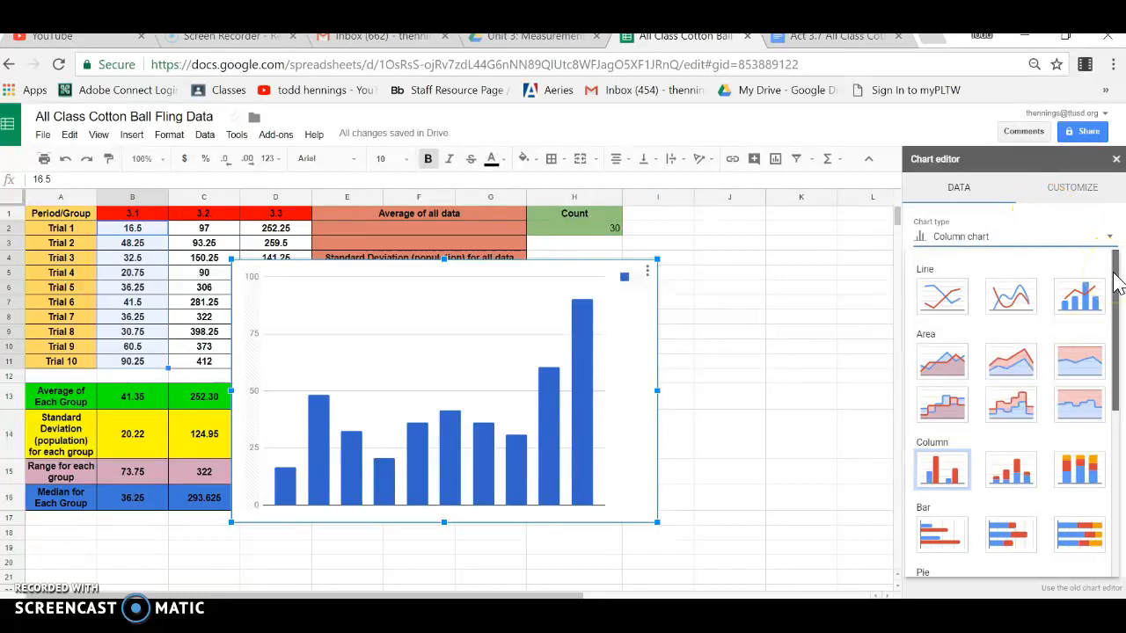
left_click_drag(1117, 280, 1119, 488)
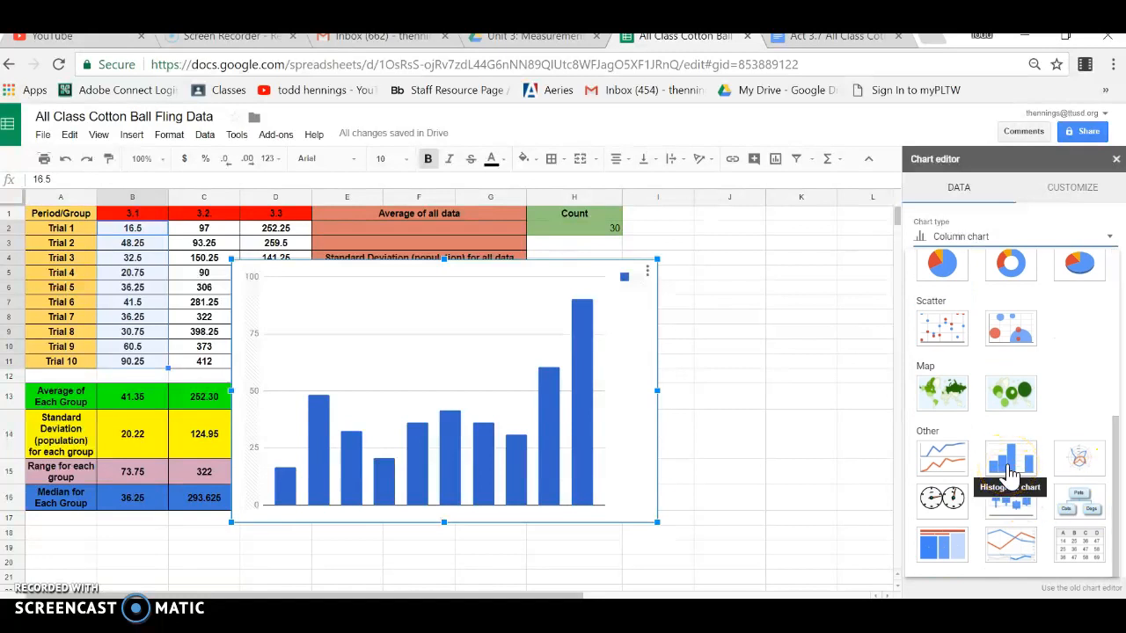
left_click(1011, 476)
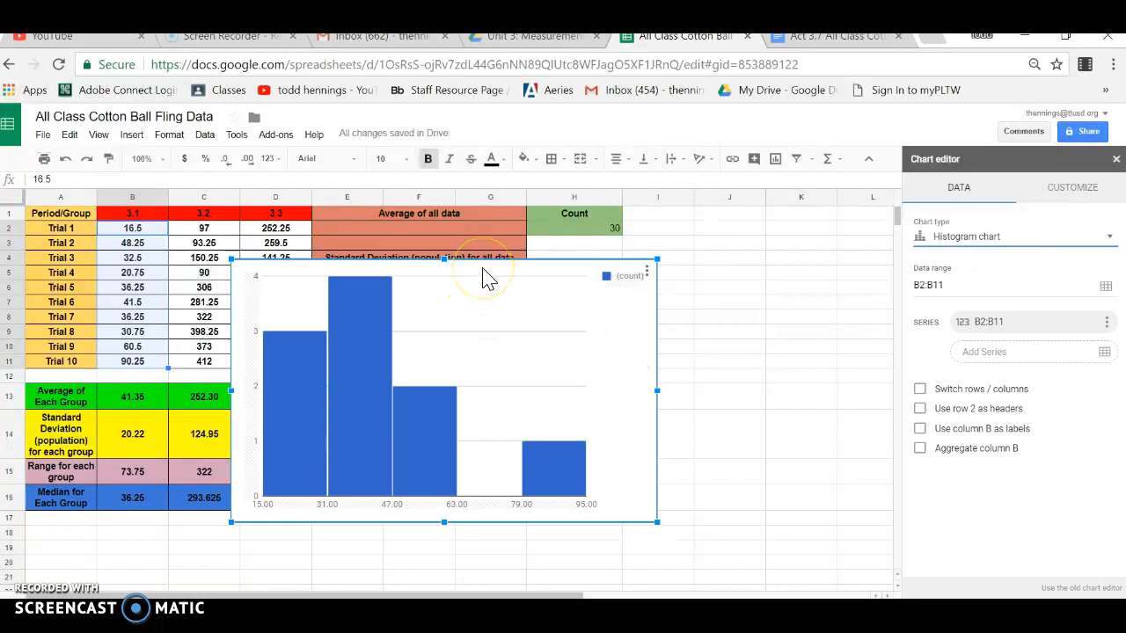
left_click_drag(488, 278, 271, 498)
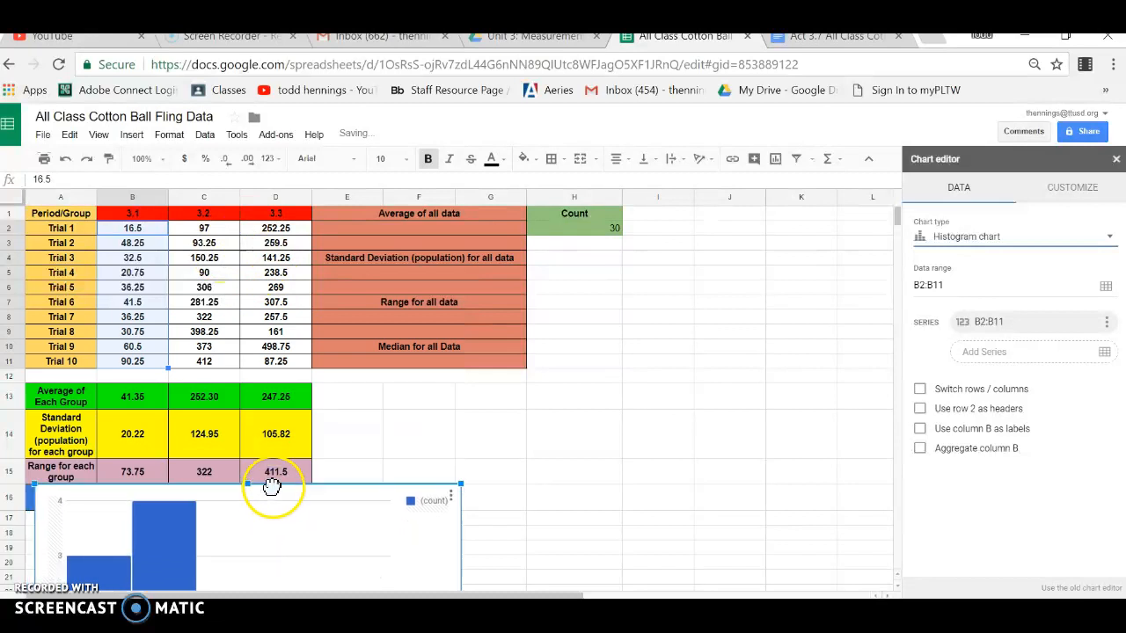
Insert a second histogram chart from the group 3.2 trial data in C2:C11
left_click(209, 228)
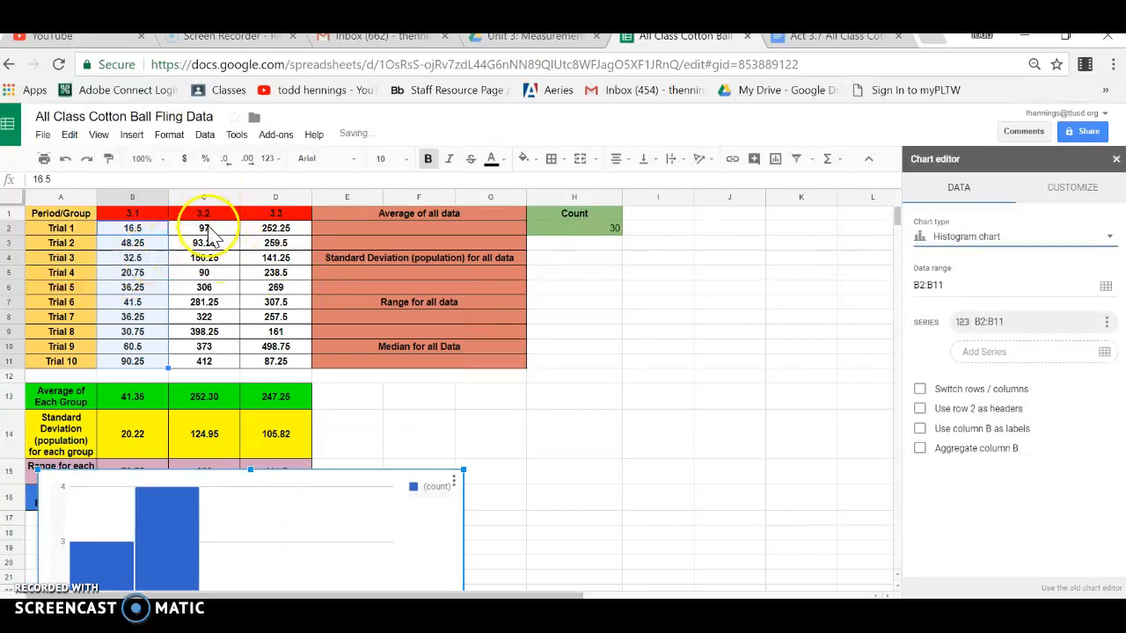
left_click_drag(209, 272, 200, 372)
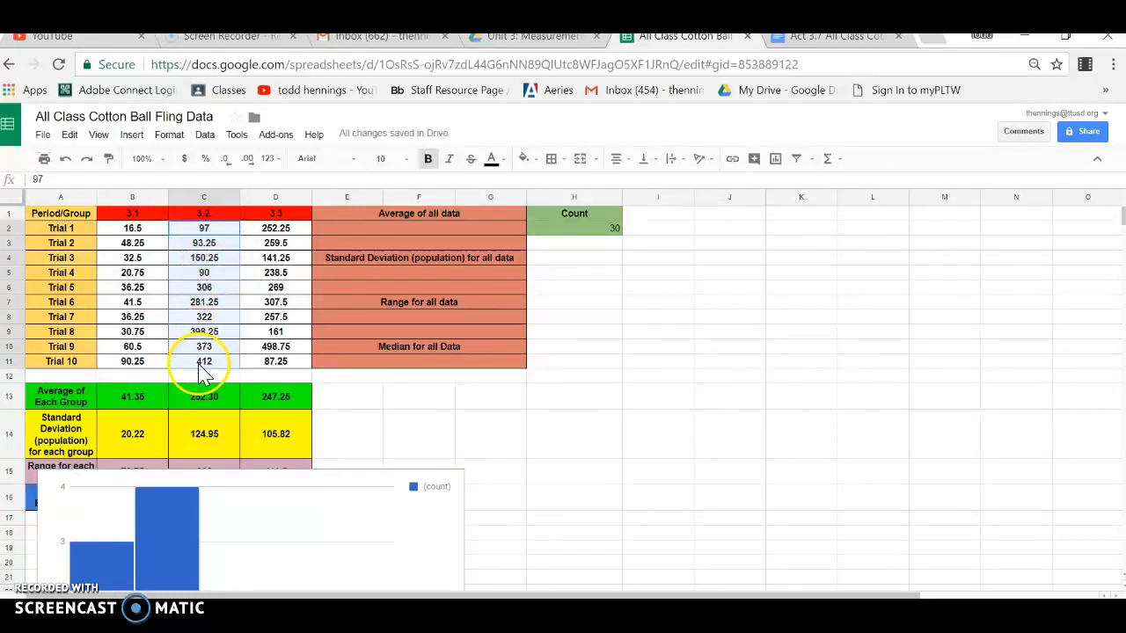
left_click(776, 161)
left_click(1110, 237)
scroll(1077, 396, "down", 5)
scroll(1074, 387, "down", 1)
left_click(1012, 459)
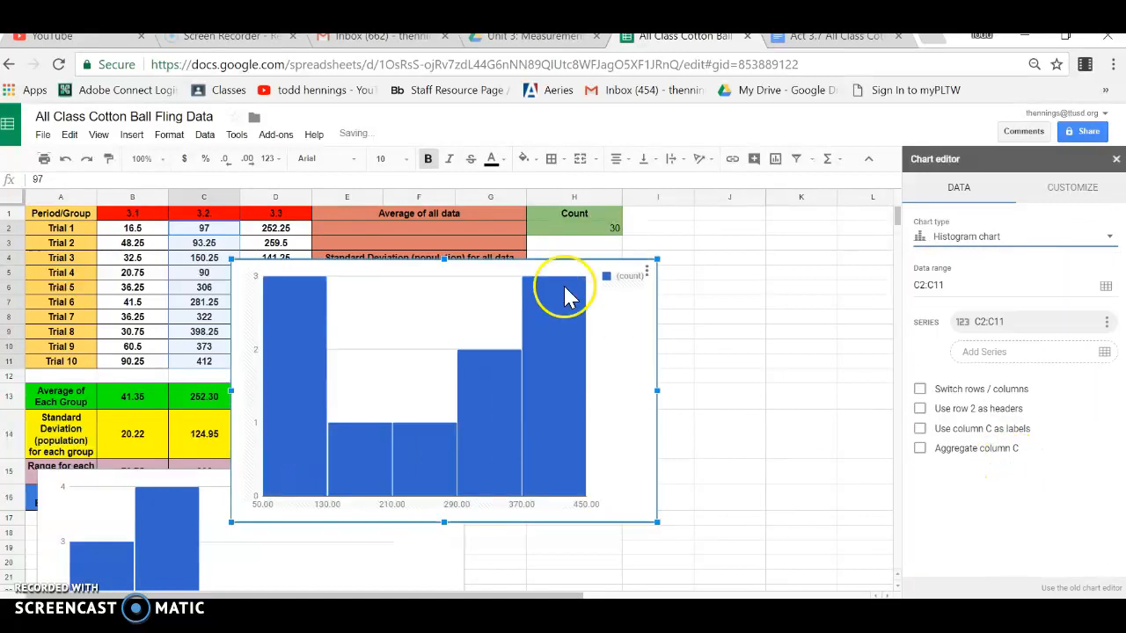
Arrange the two histograms side by side, with the group 3.1 chart left of the group 3.2 chart
left_click_drag(470, 272, 727, 264)
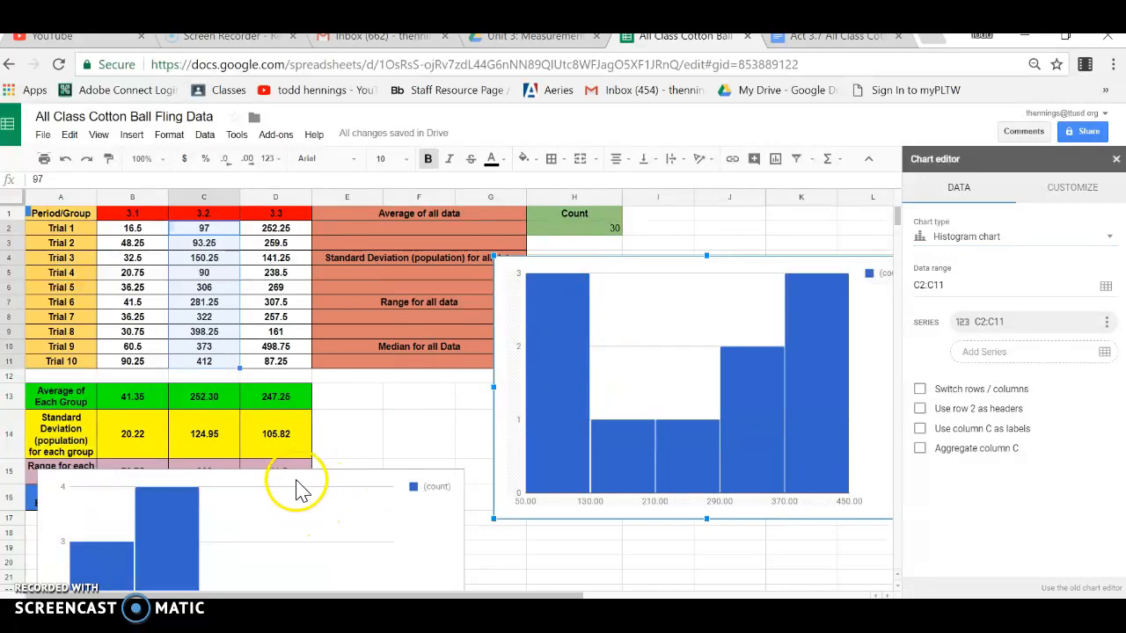
left_click(263, 511)
left_click_drag(255, 474, 266, 261)
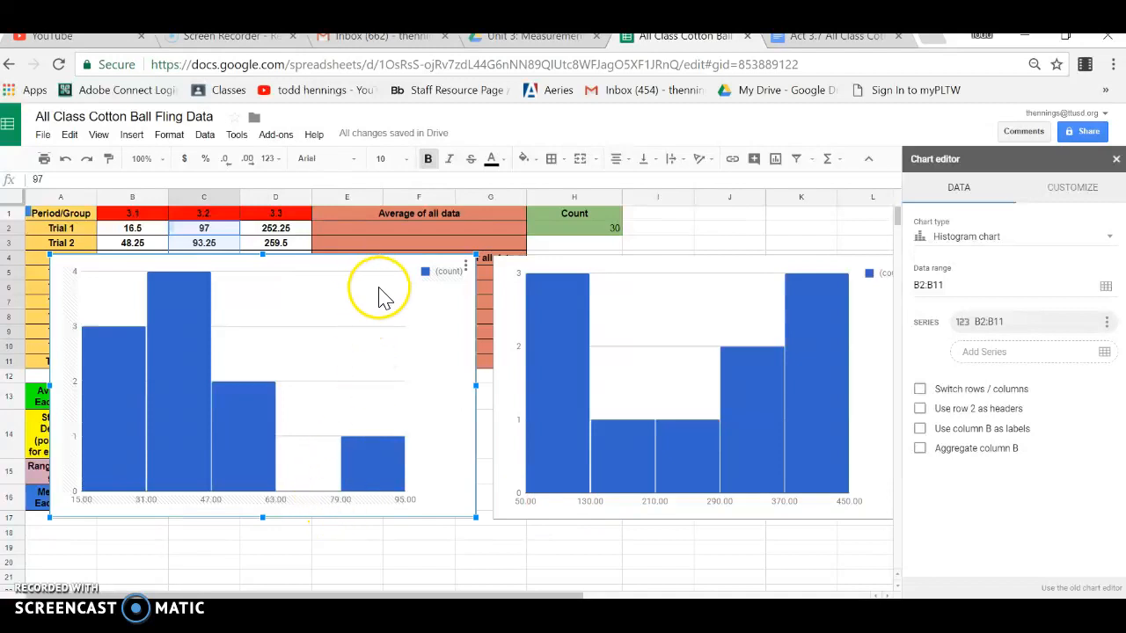
Set the histogram bucket size of the group 3.1 chart to 10
left_click(445, 286)
left_click(466, 264)
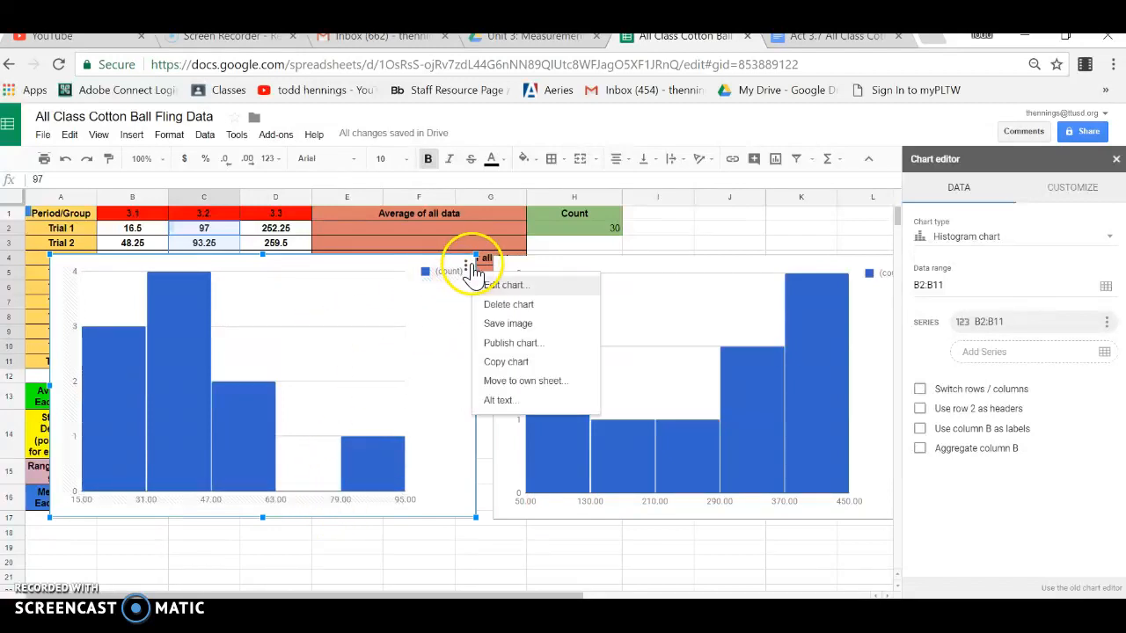
left_click(496, 287)
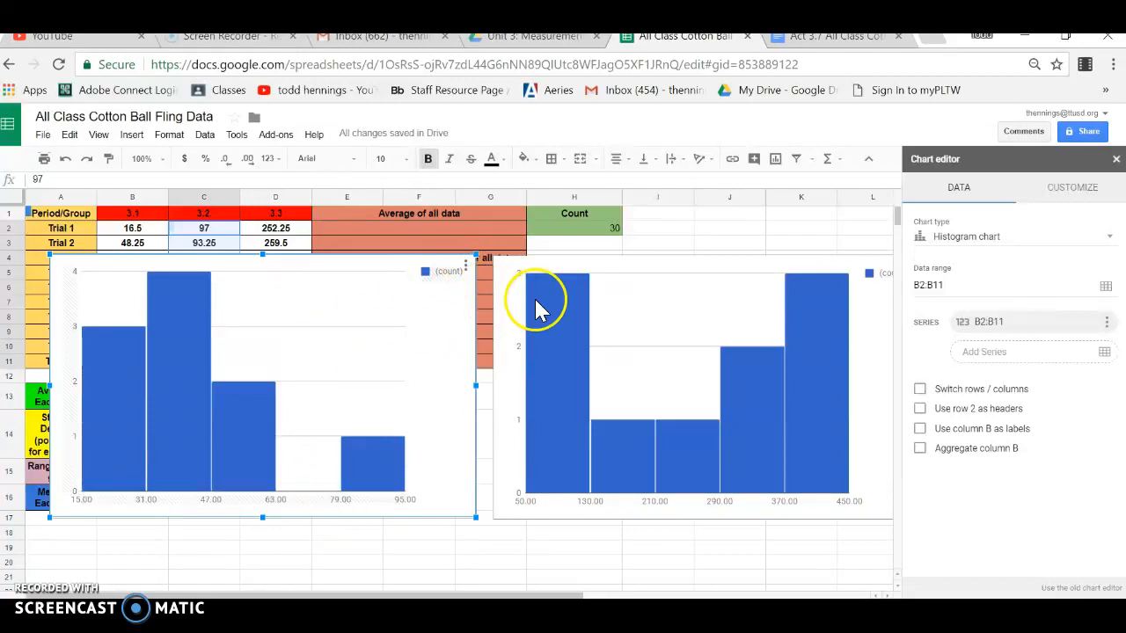
left_click(1075, 194)
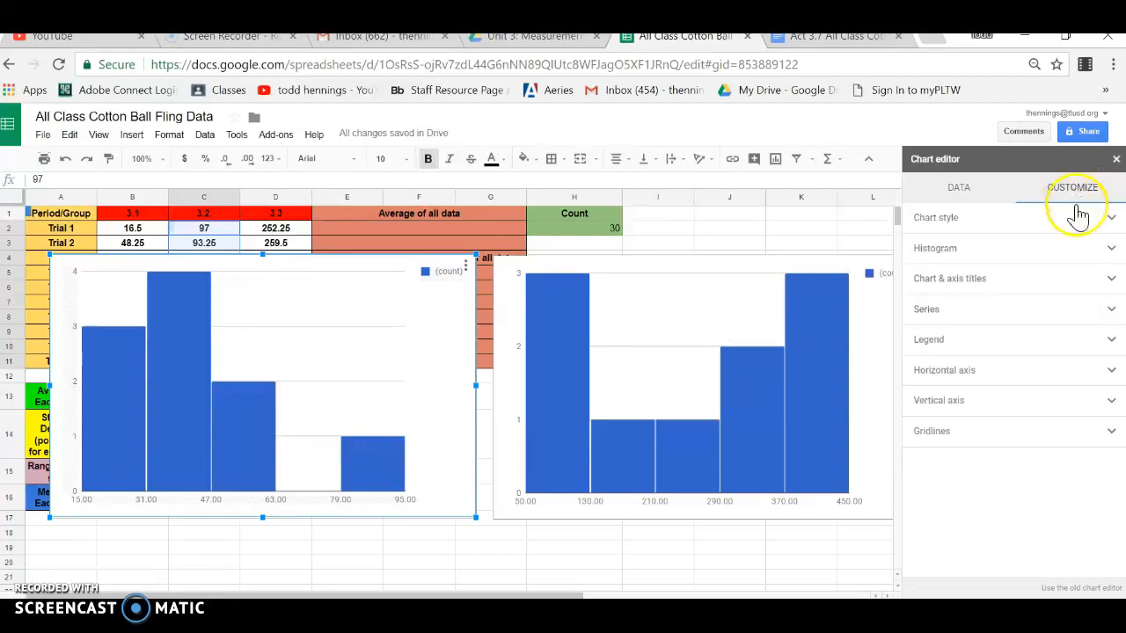
left_click(995, 257)
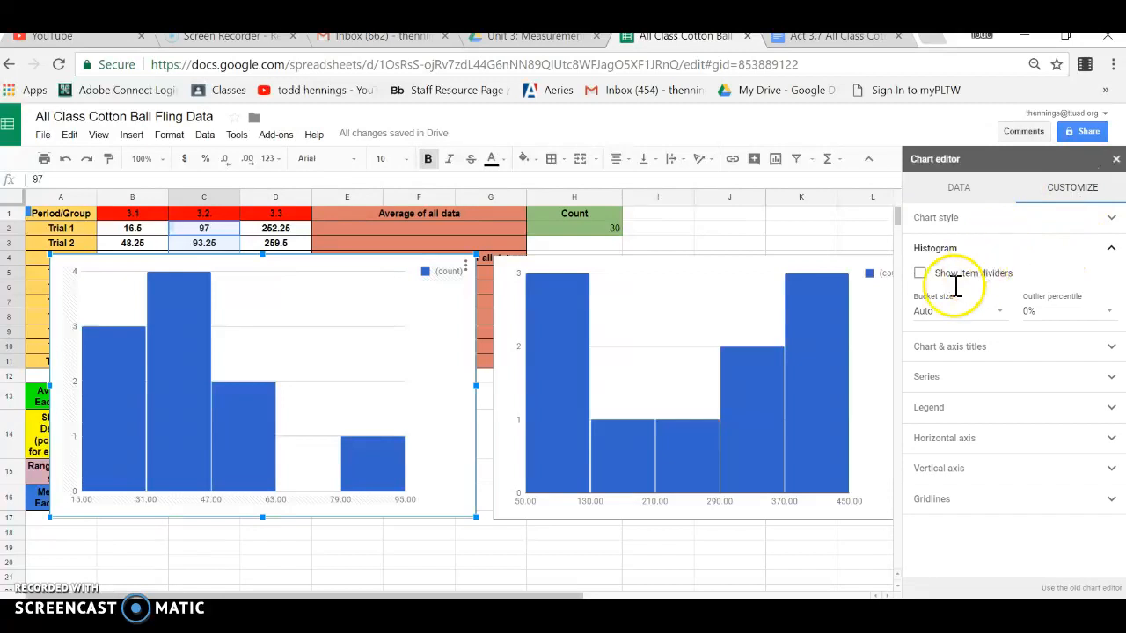
left_click(1000, 319)
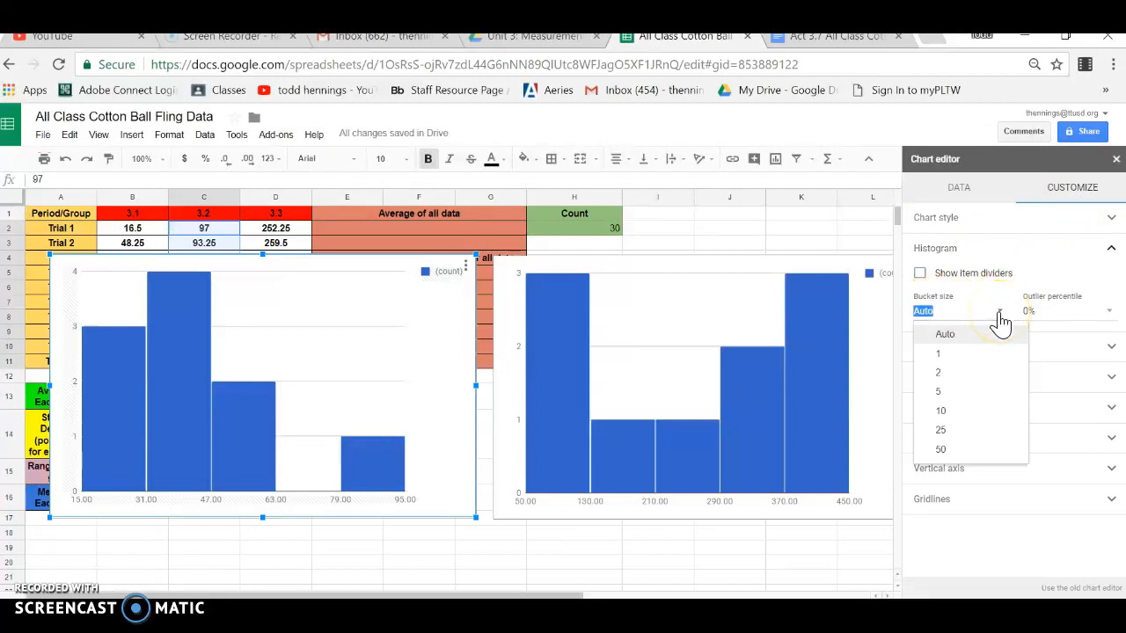
left_click(957, 412)
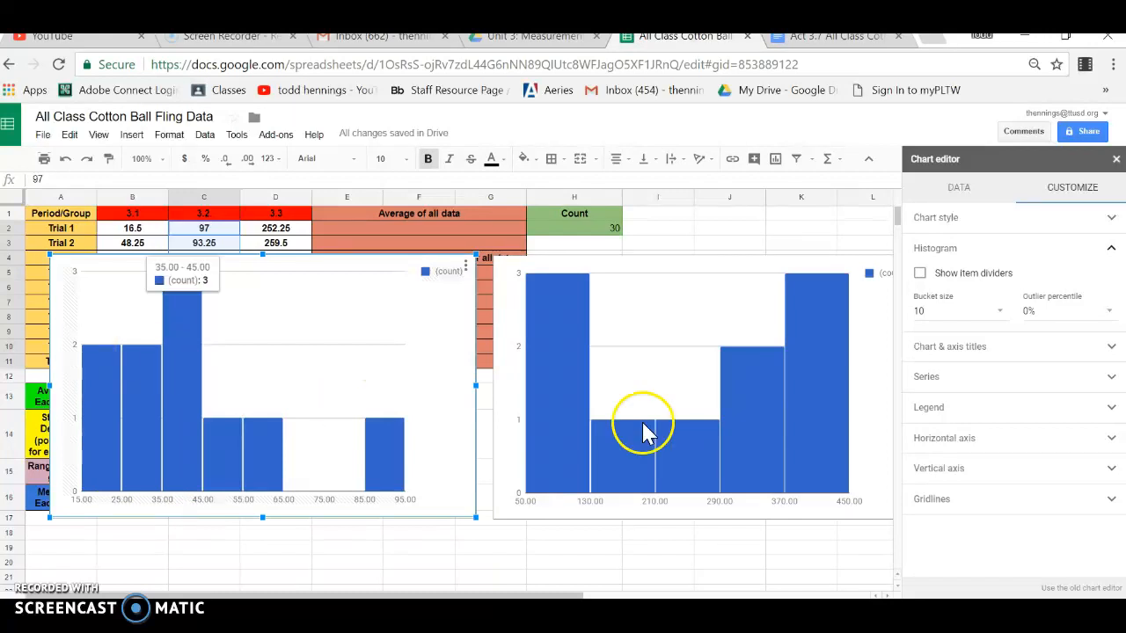
Set the histogram bucket size of the group 3.2 chart to 10
left_click(748, 302)
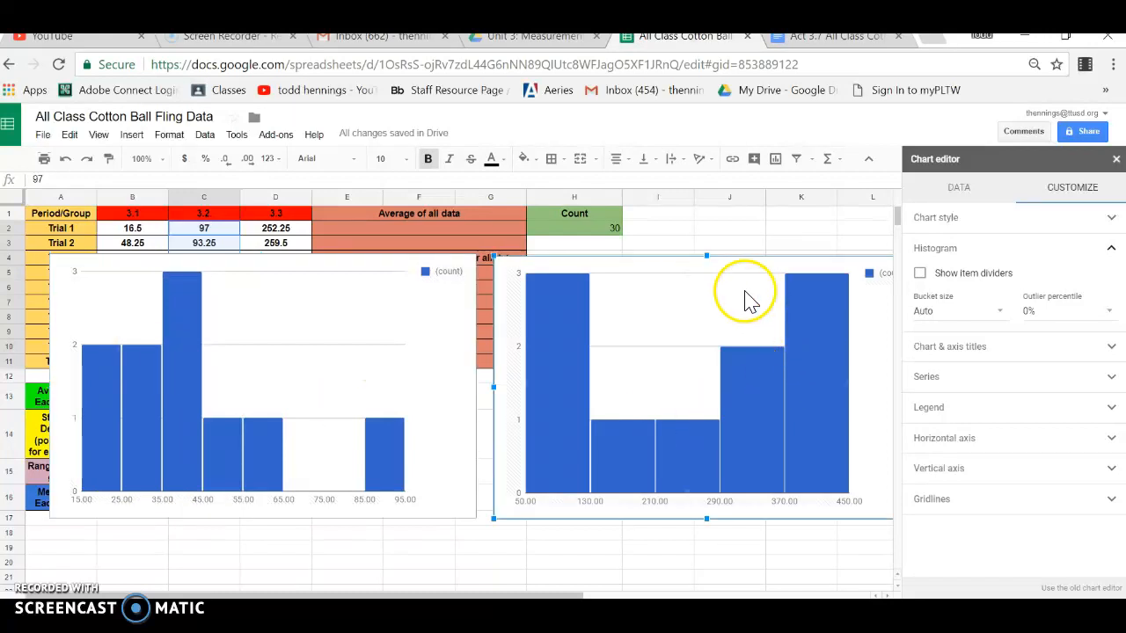
left_click(1116, 158)
left_click(911, 269)
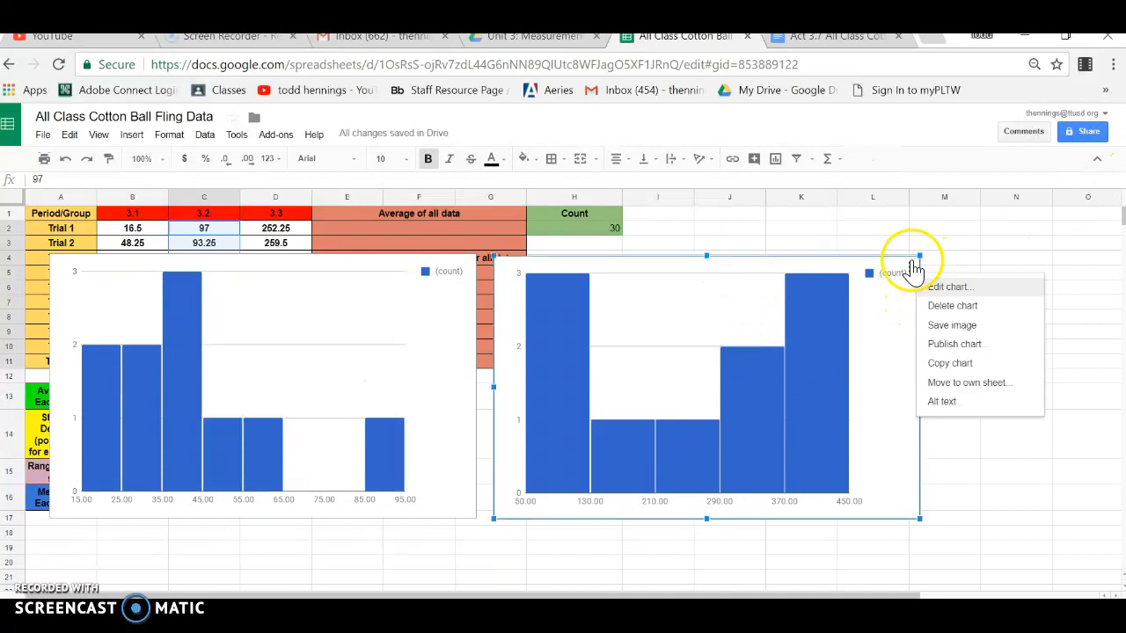
left_click(943, 287)
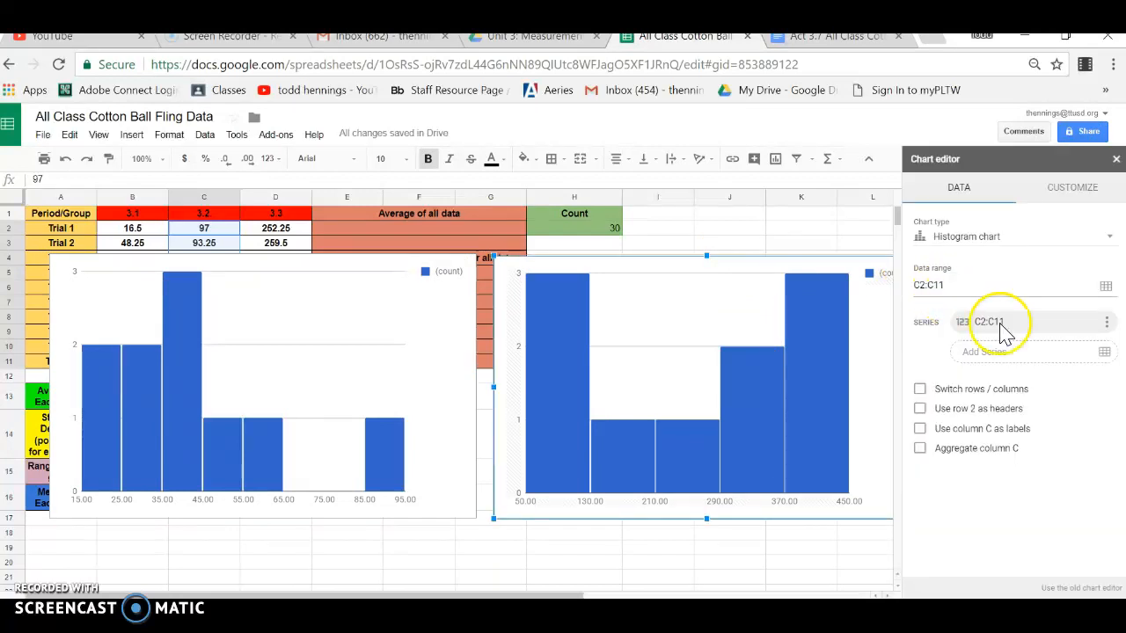
left_click(1075, 187)
left_click(1000, 252)
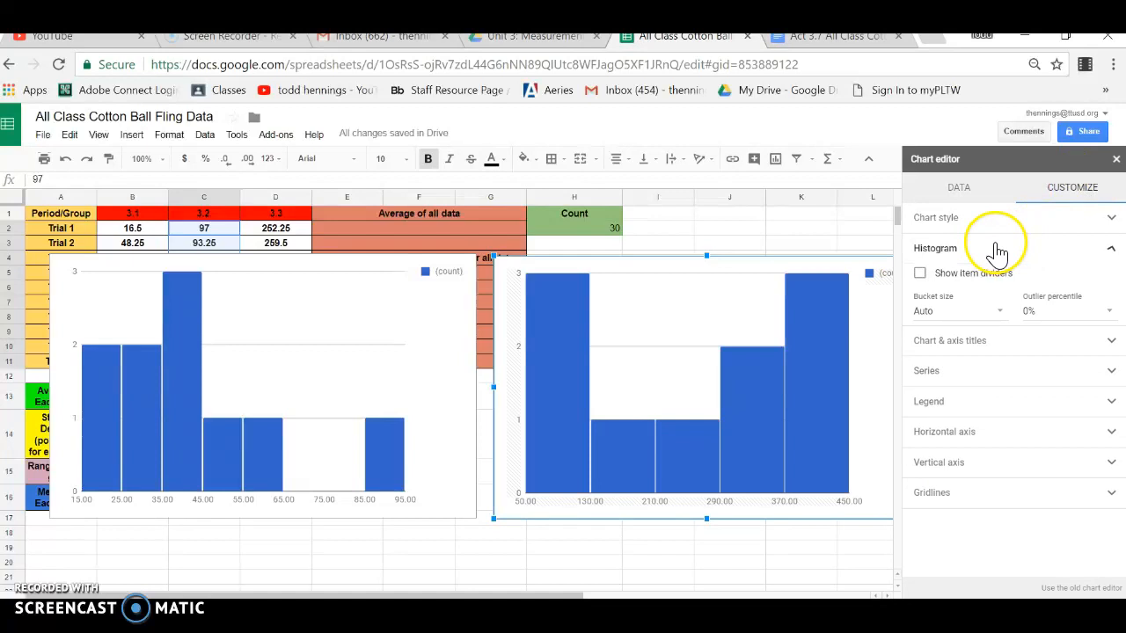
left_click(1000, 313)
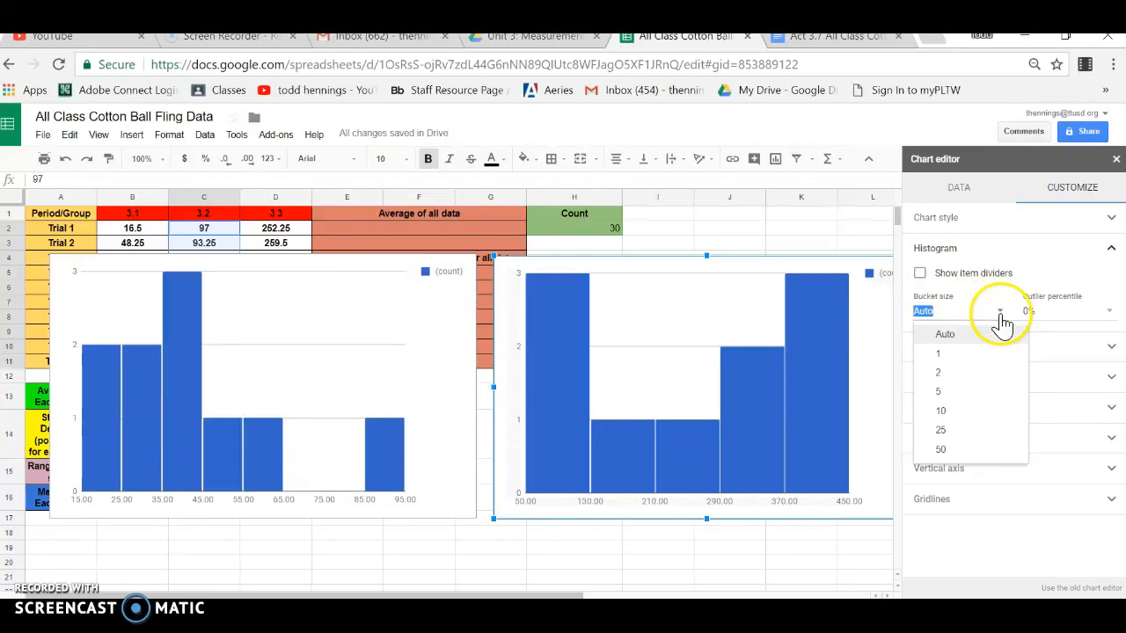
left_click(945, 412)
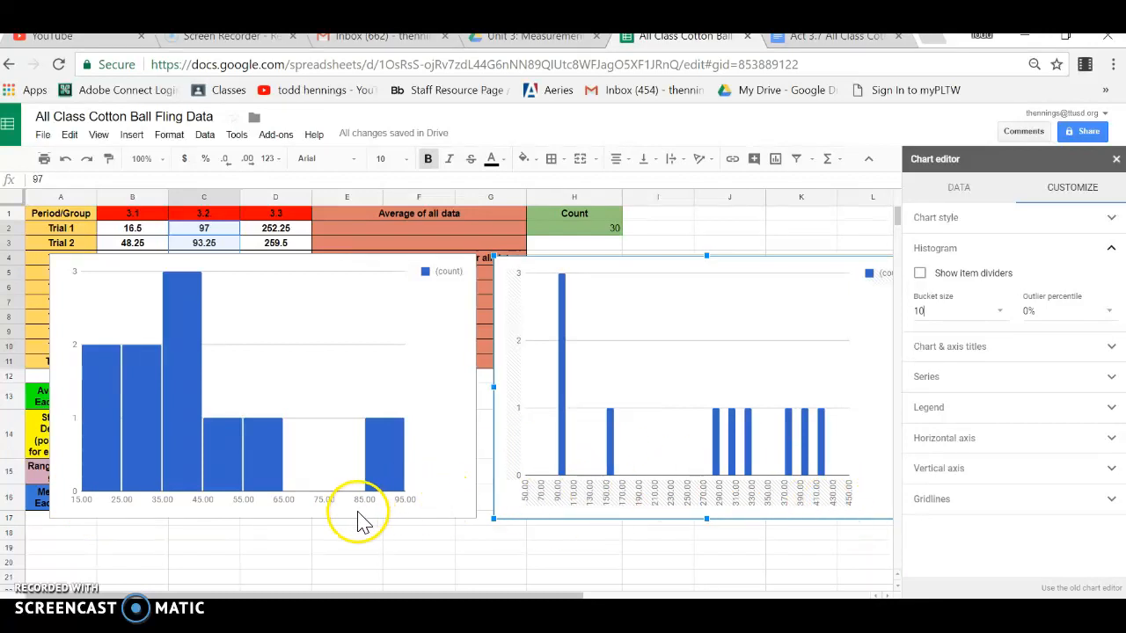
Set the horizontal axis of the group 3.1 histogram to a minimum of 0 and a maximum of 430
left_click(317, 511)
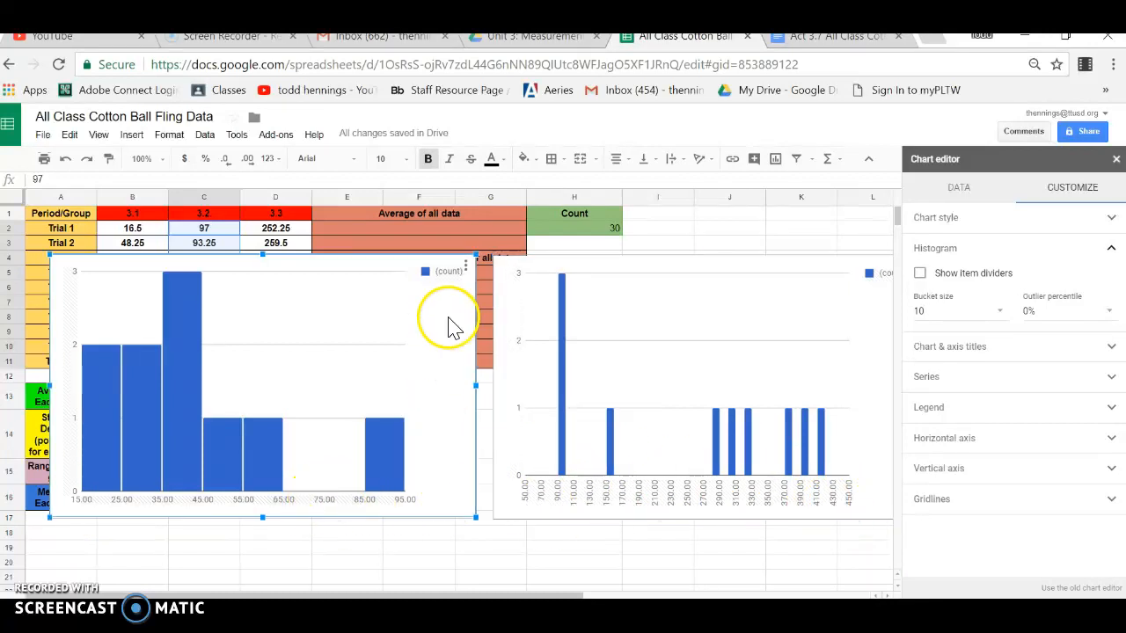
left_click(465, 264)
left_click(495, 288)
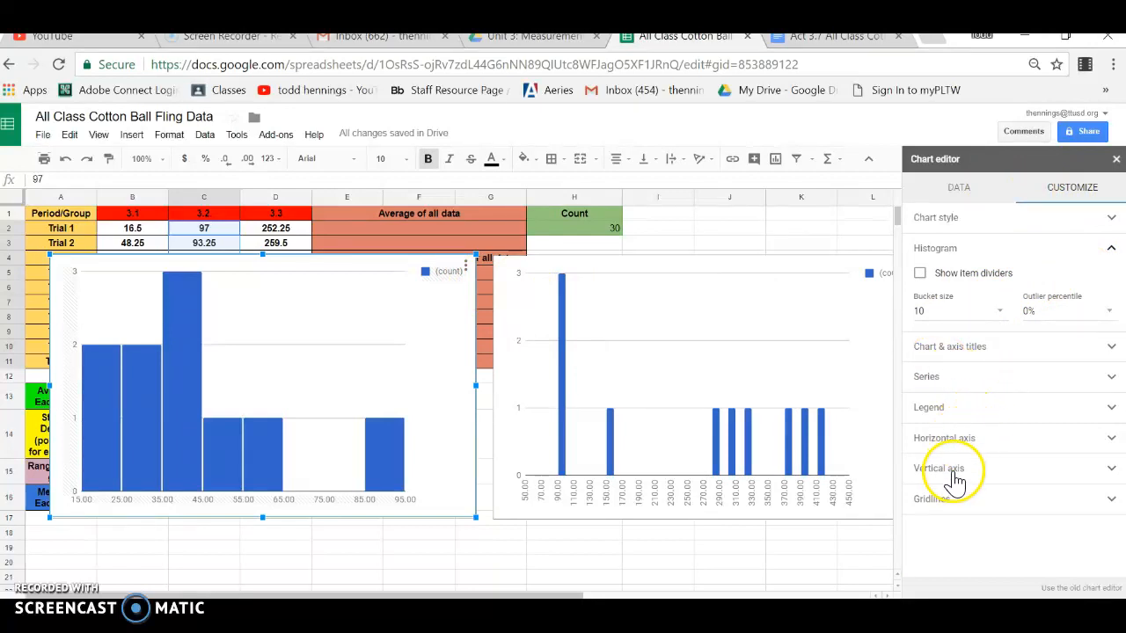
left_click(959, 441)
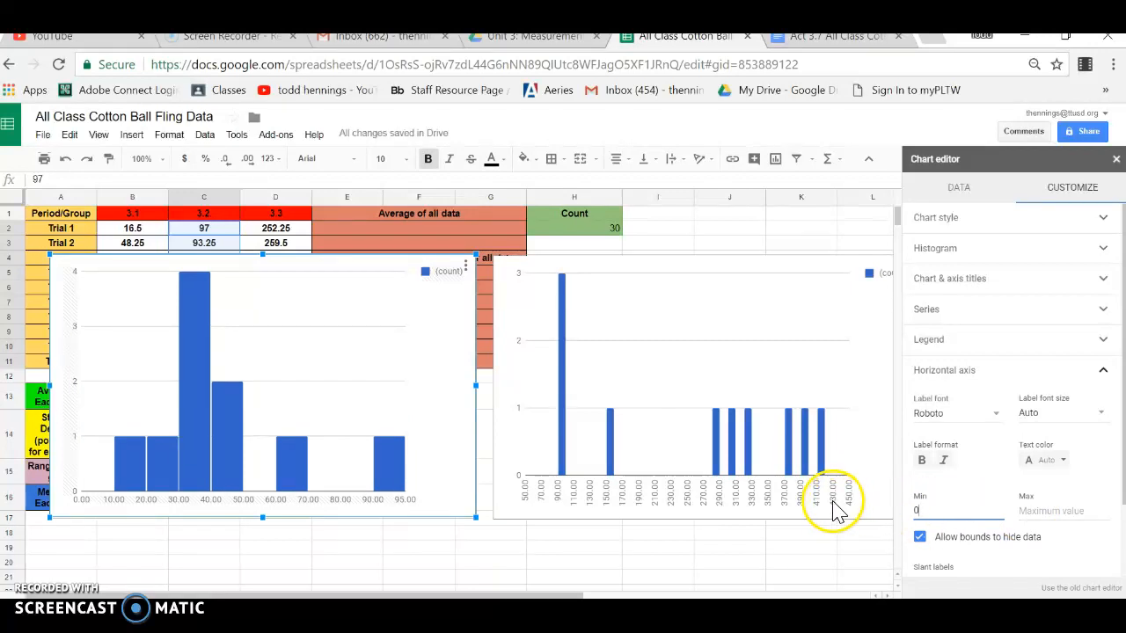
left_click(1034, 513)
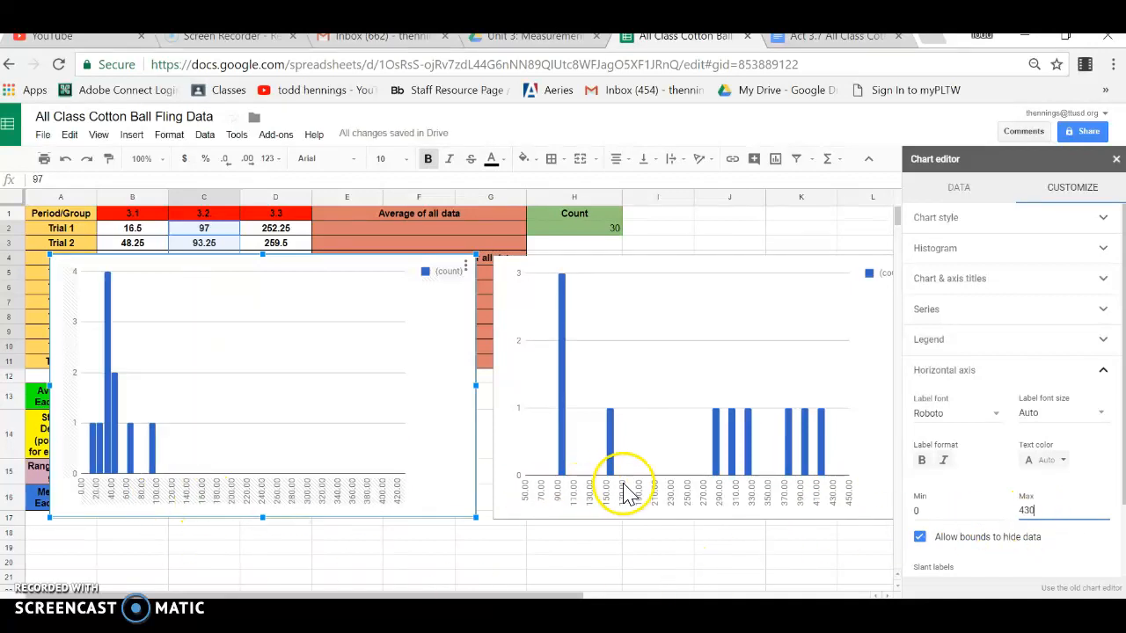
Set the horizontal axis of the group 3.2 histogram to a minimum of 0 and a maximum of 430, then close the chart editor
left_click(860, 306)
left_click(1116, 160)
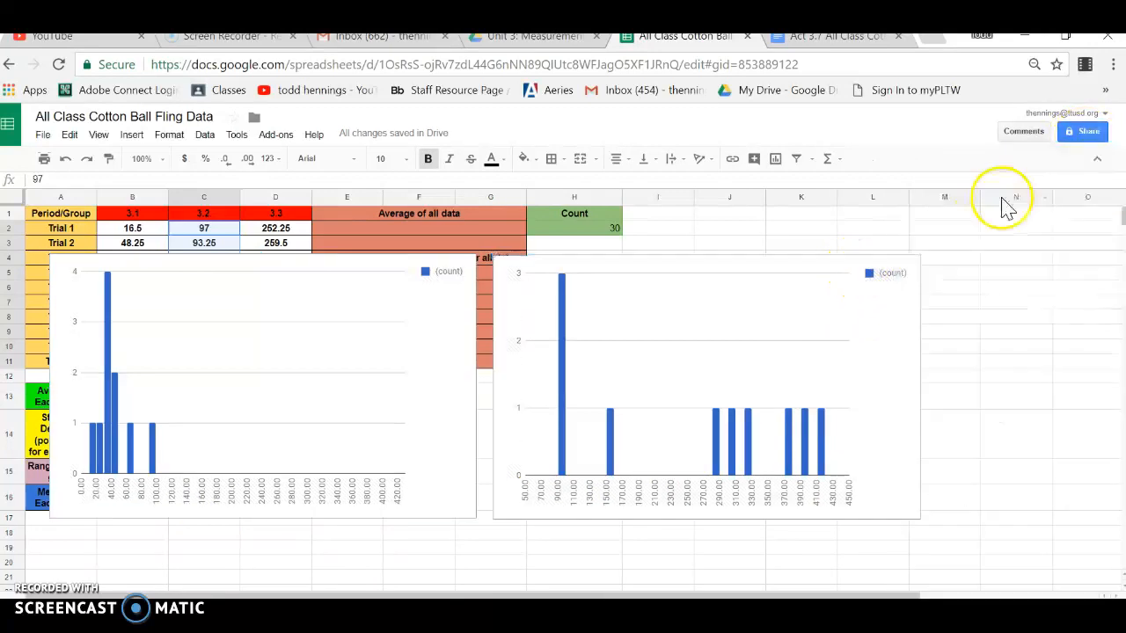
left_click(910, 264)
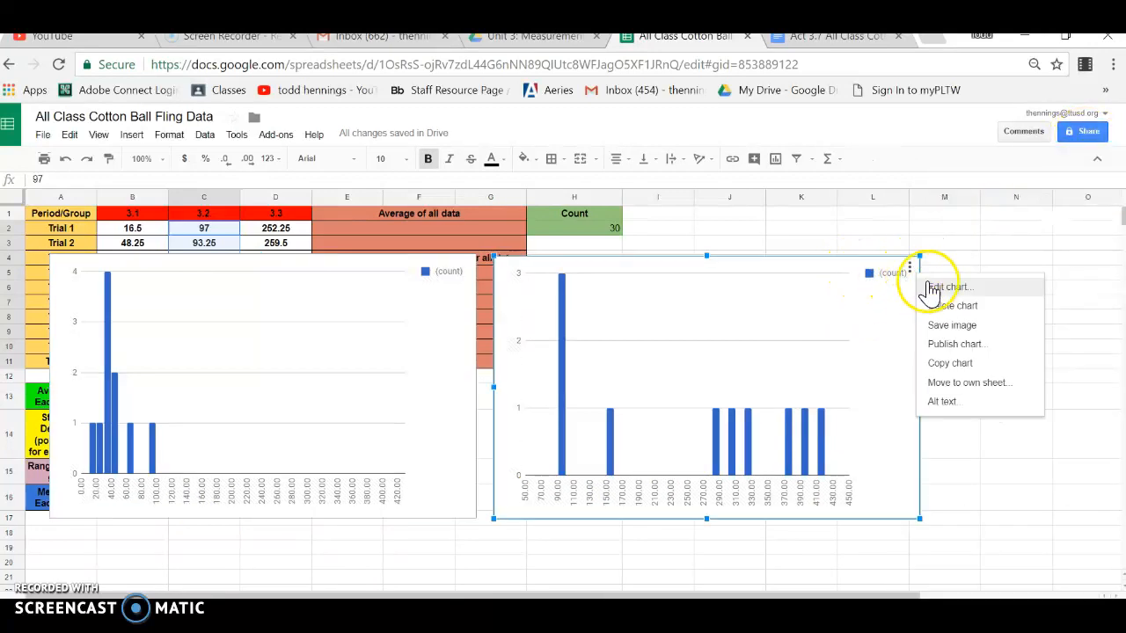
left_click(936, 298)
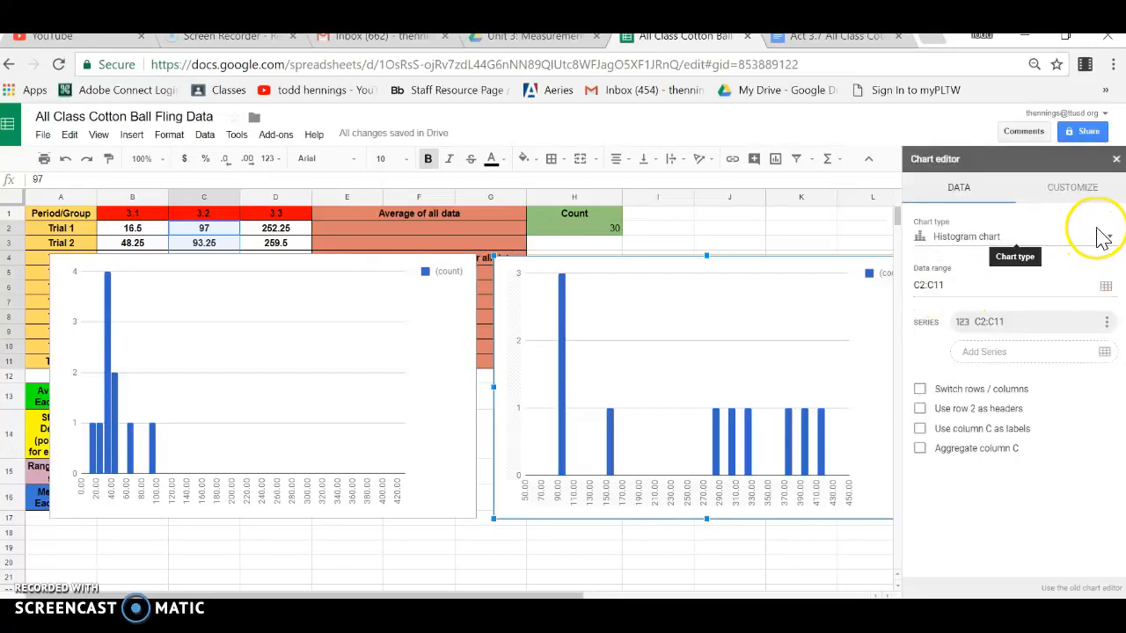
left_click(1074, 186)
left_click(1006, 253)
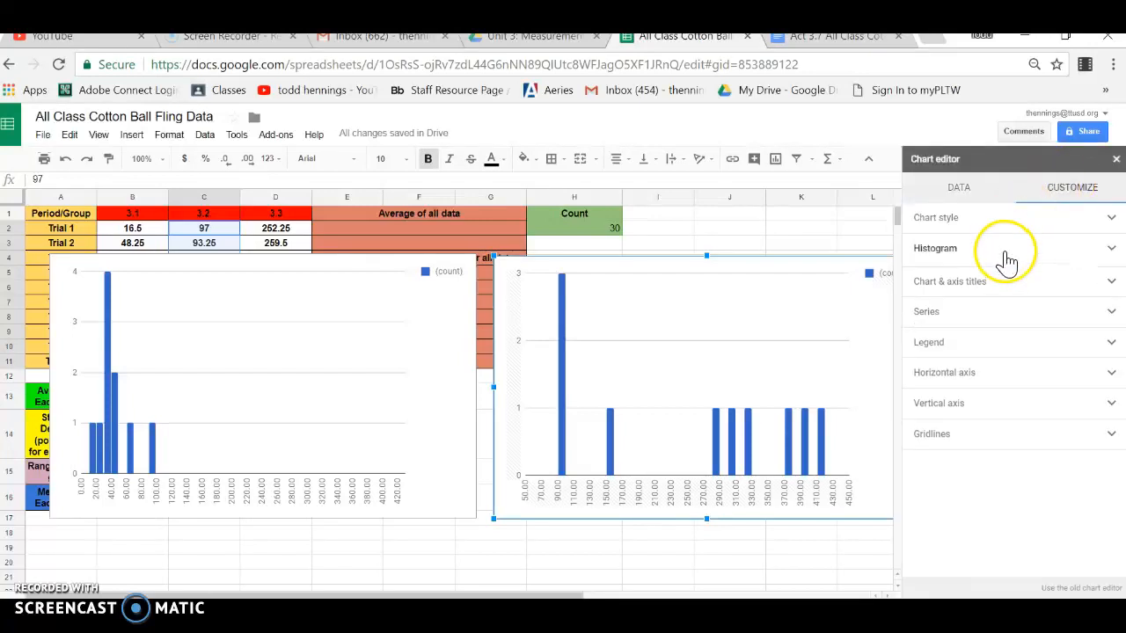
left_click(950, 440)
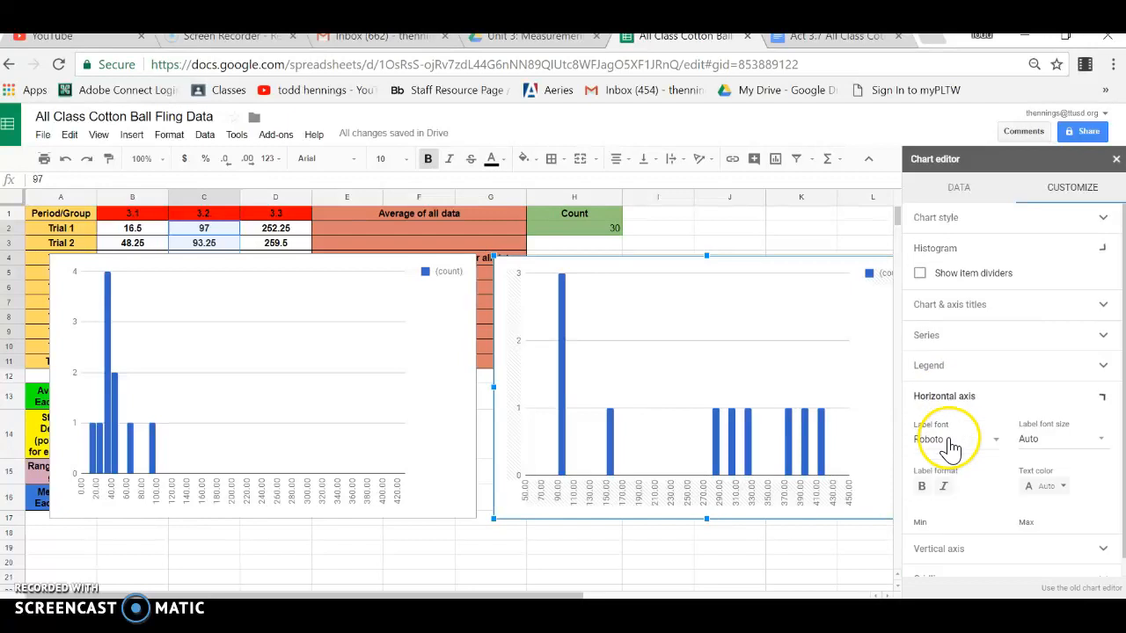
type("0")
left_click(1025, 512)
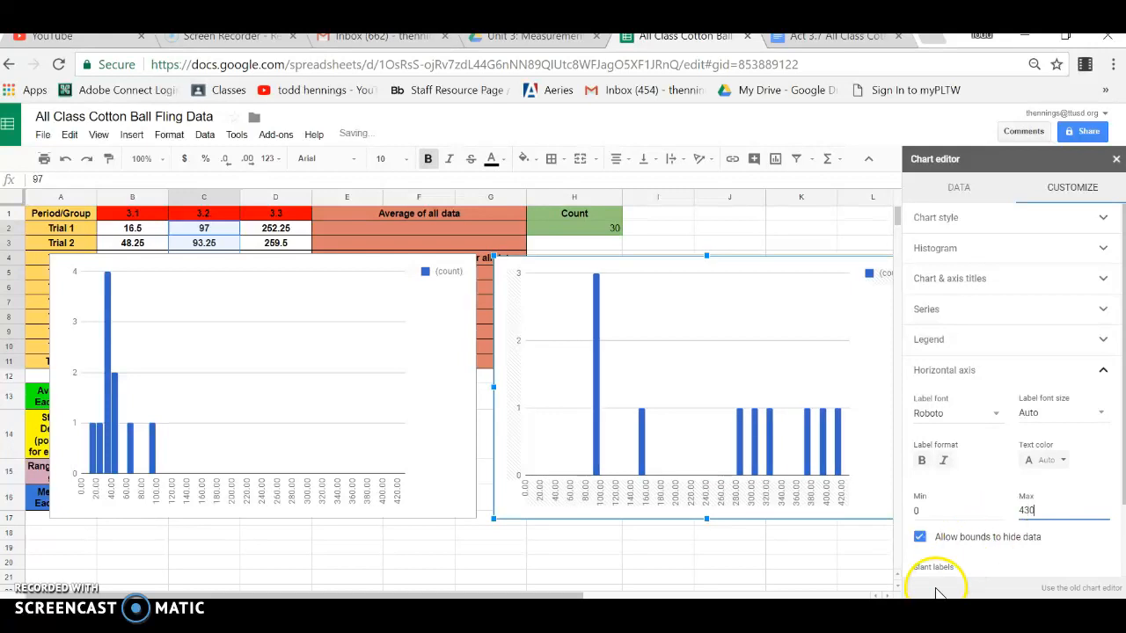
left_click(1116, 160)
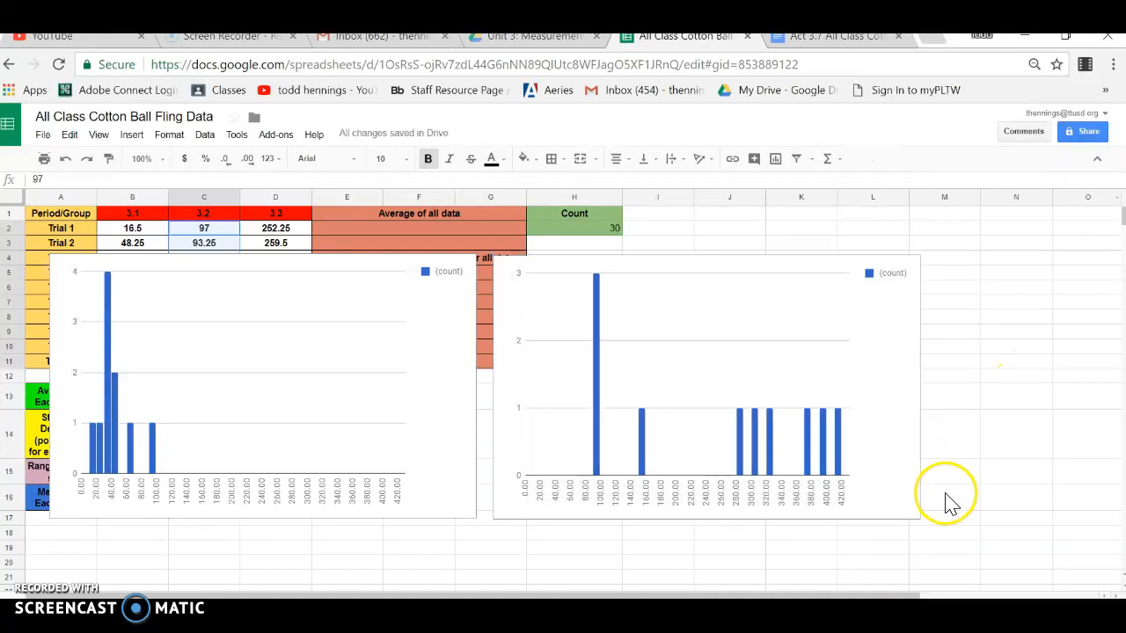